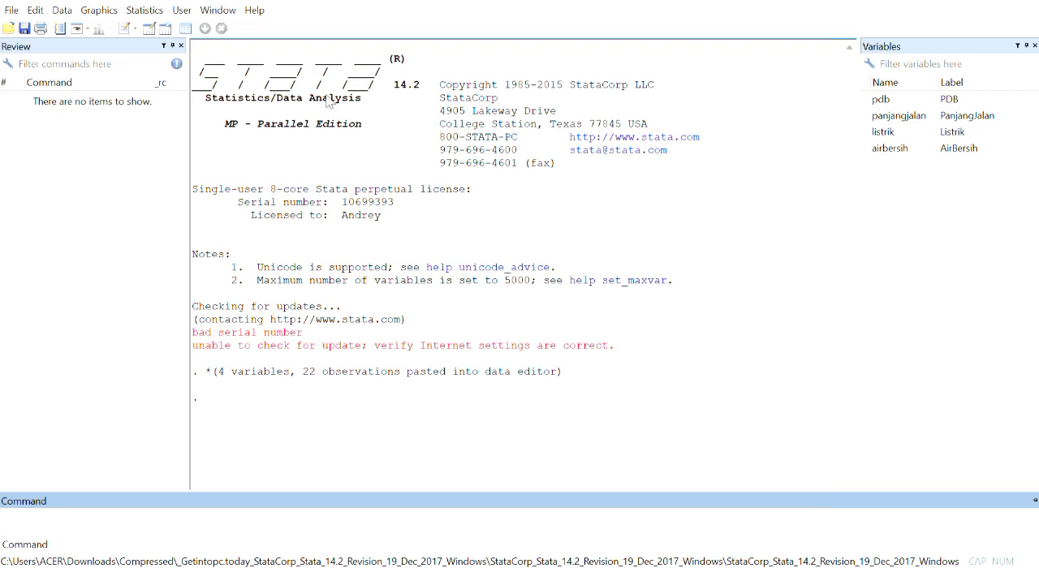
- Run a linear regression of pdb on panjangjalan, listrik and airbersih
text(regress)
click(885, 119)
click(883, 132)
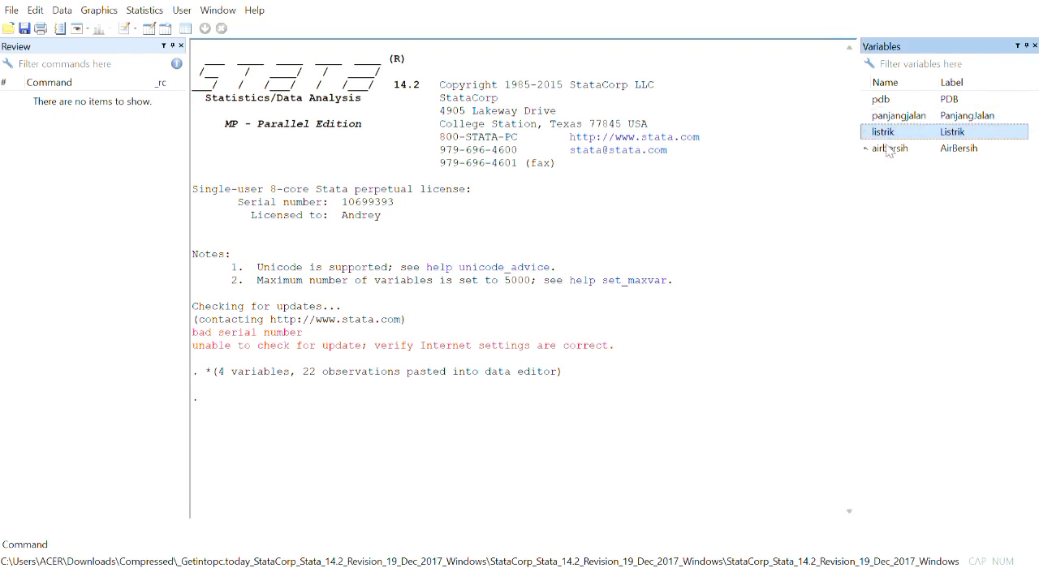
click(888, 150)
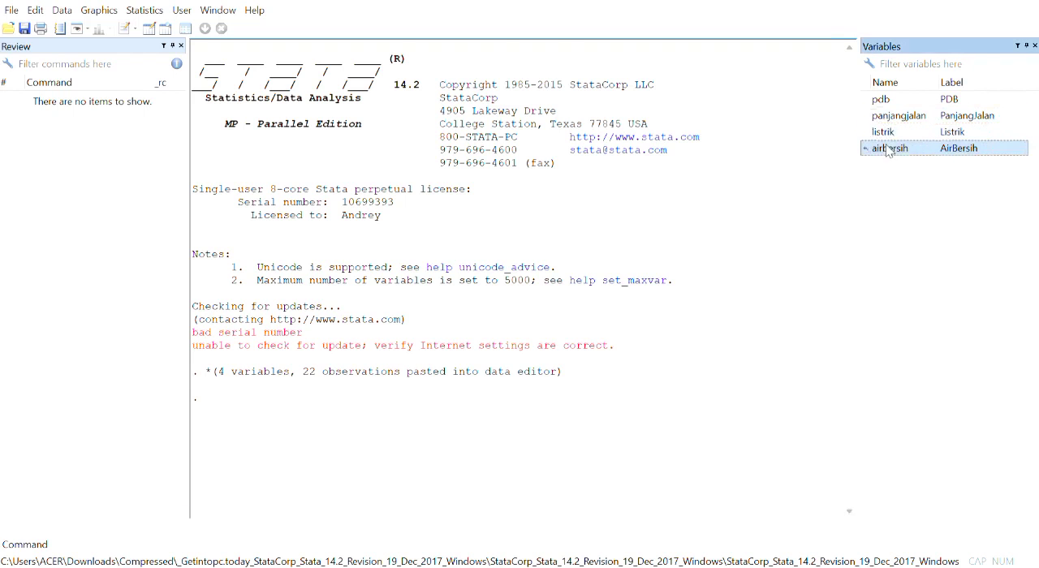
key(Return)
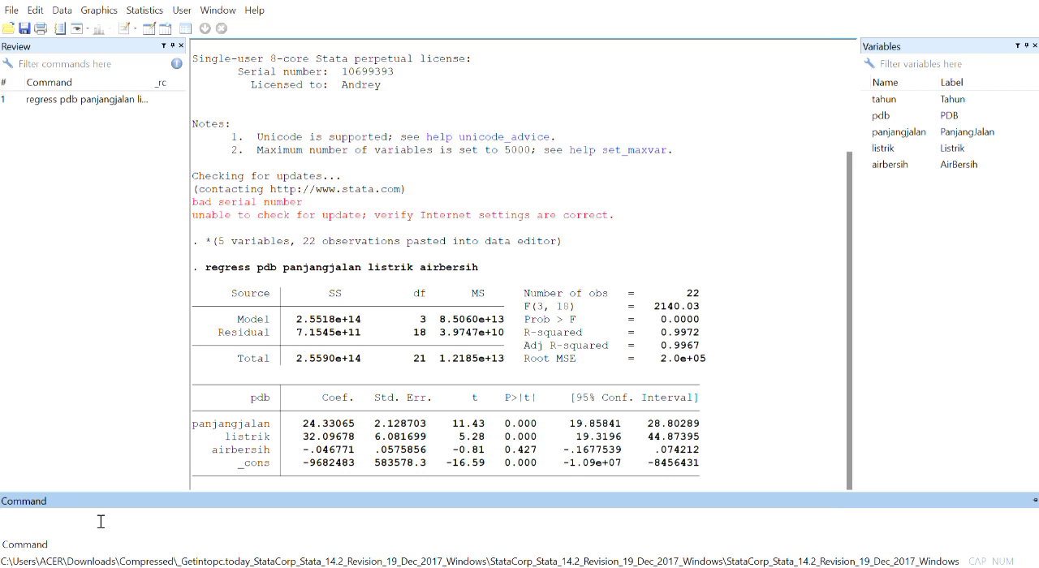
- Save the regression residuals as a new variable with the command predict uhat, resid
text(res)
key(BackSpace)
key(BackSpace)
key(BackSpace)
key(BackSpace)
text(predicy)
key(BackSpace)
text(t uhat, resid)
key(Return)
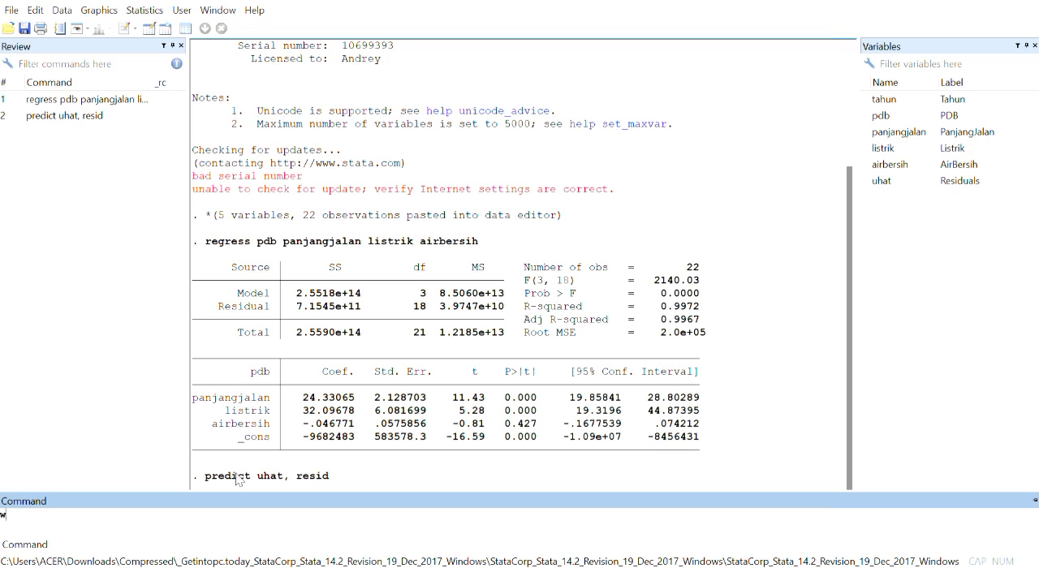
- Run the Shapiro-Wilk normality test on the residual variable with swilk uhat
text(swilk uhat)
key(Return)
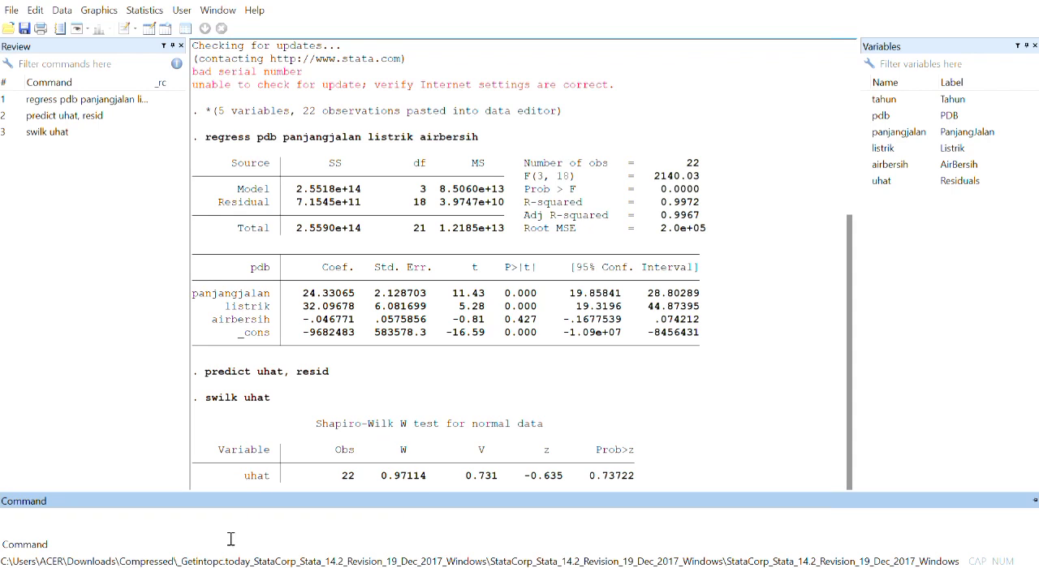
- Check the regression's predictors for multicollinearity with the command estat vif
text(estat vif)
key(Return)
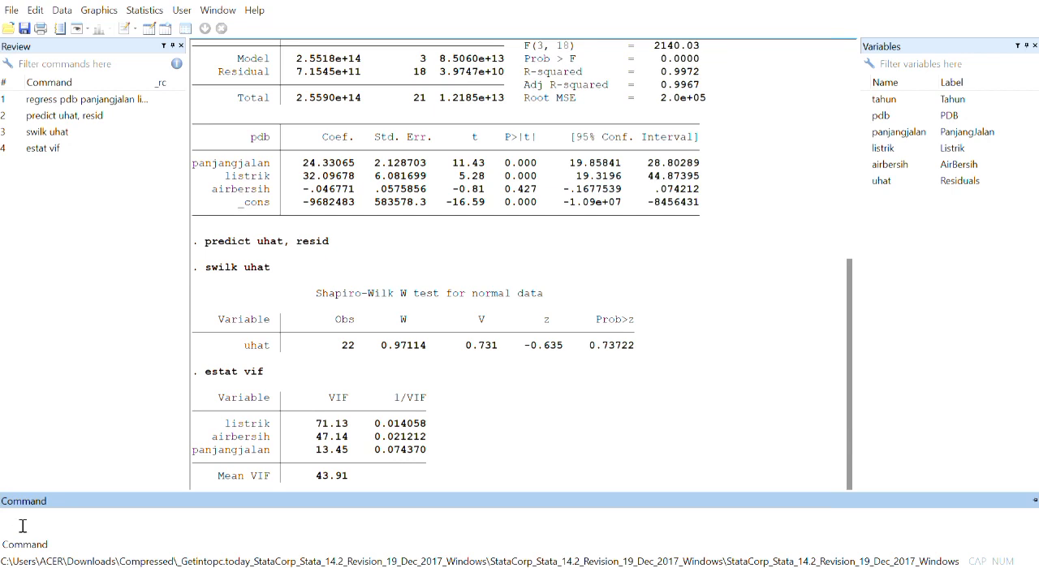
- Declare the dataset as time series with tahun as the time variable using tsset
text(t)
key(BackSpace)
text(tsset)
click(977, 101)
key(Return)
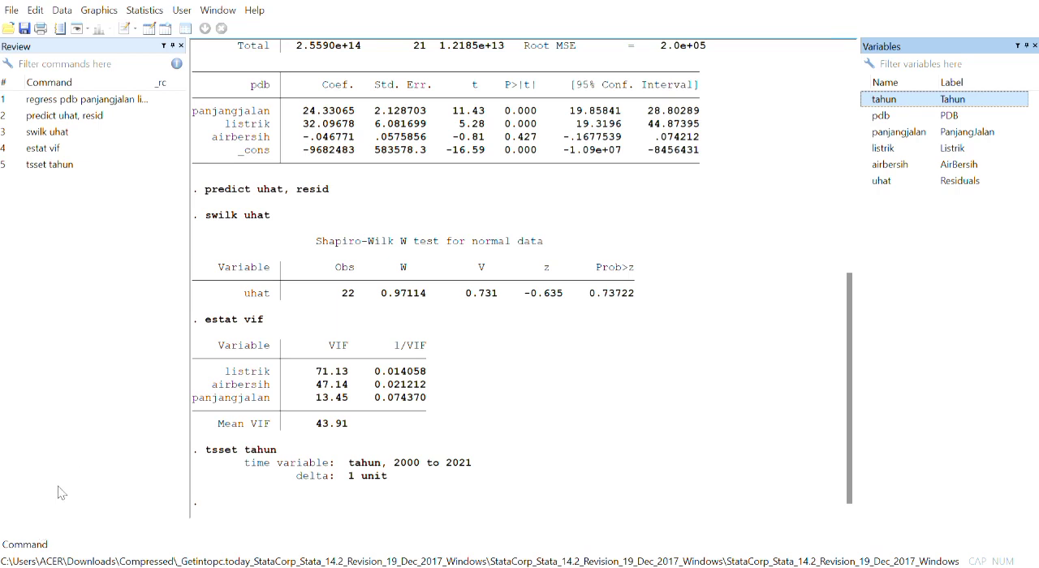
- Run the Durbin-Watson autocorrelation test on the regression with estat dwatson
click(32, 547)
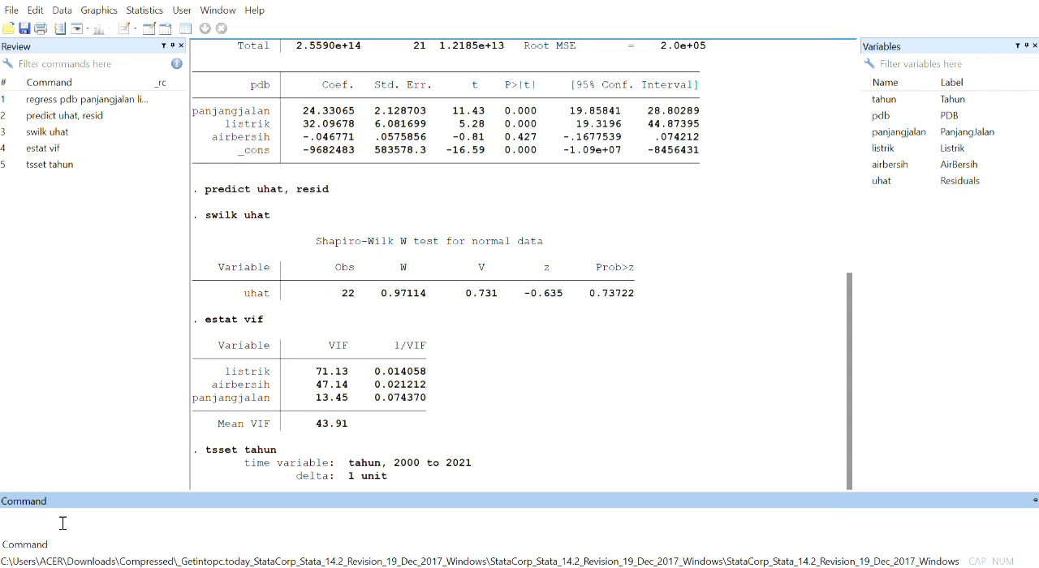
text(estat dwatson)
key(Return)
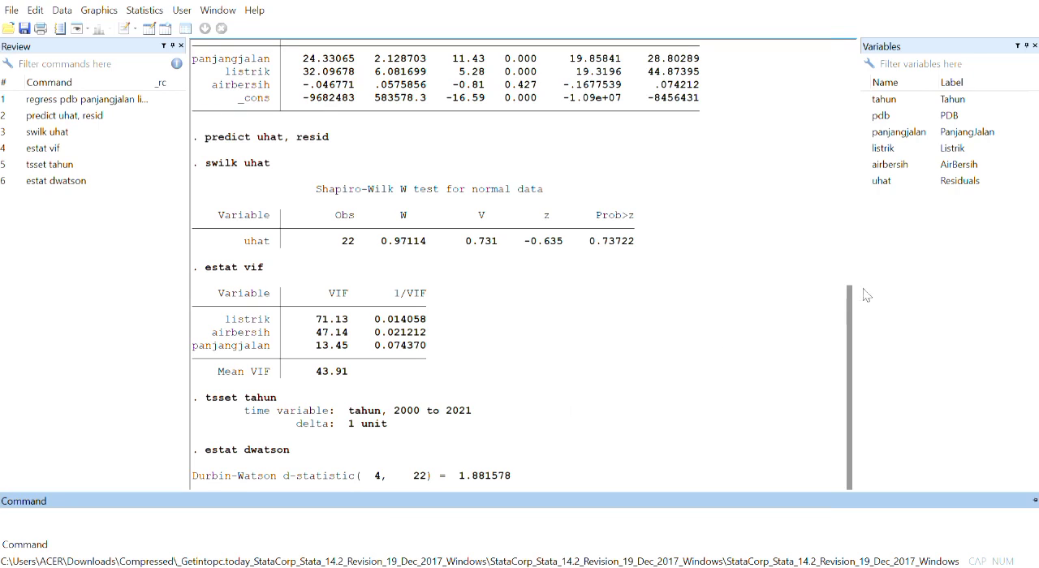
- Run the Breusch-Pagan heteroskedasticity test on the regression with estat hettest
text(estat hettest)
key(Return)
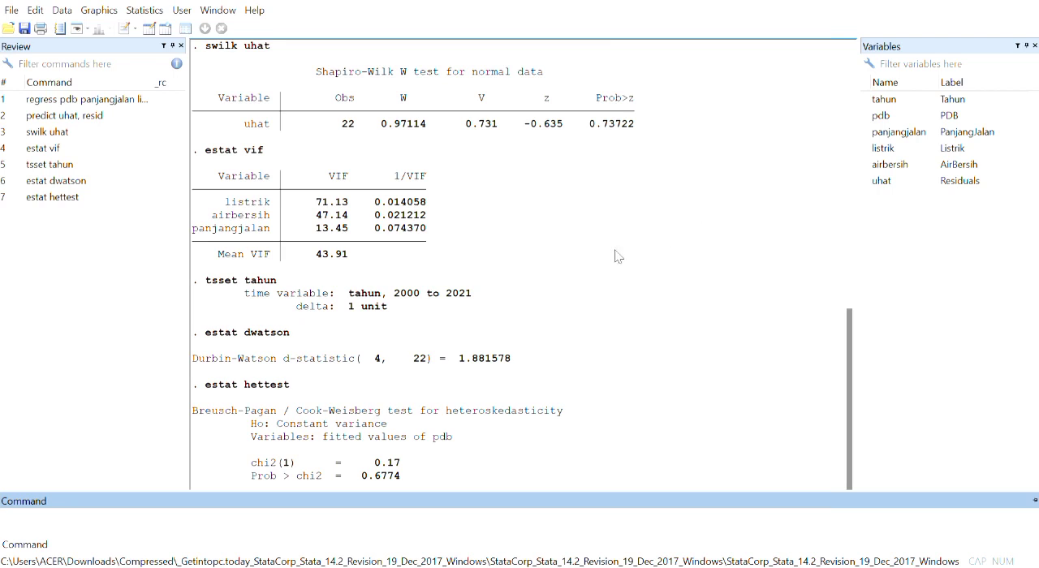
- Run a paired t test comparing pdb with panjangjalan using ttest pdb == panjangjalan
text(test)
click(932, 118)
key(Return)
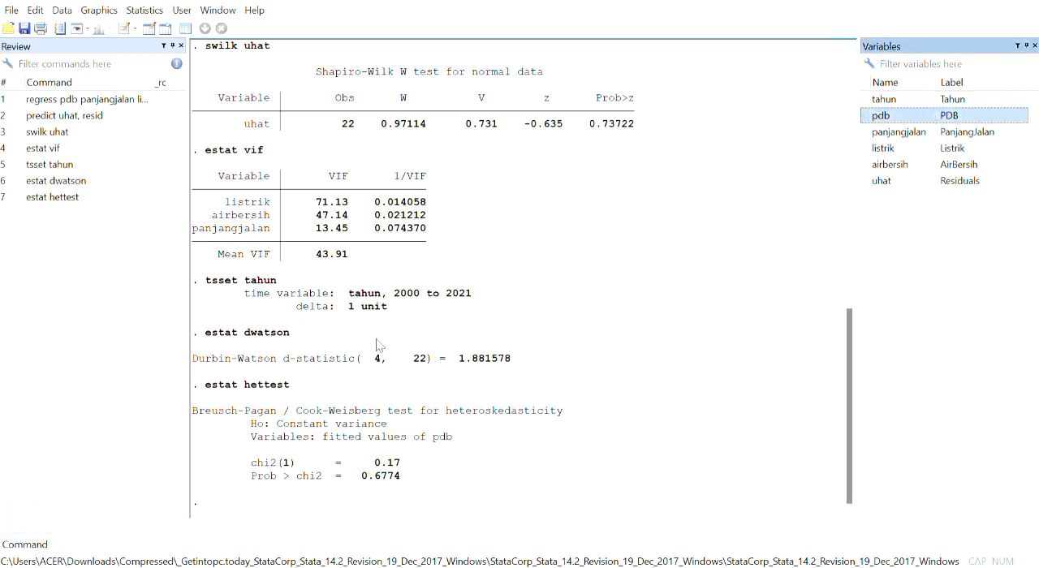
text(ttest pdb)
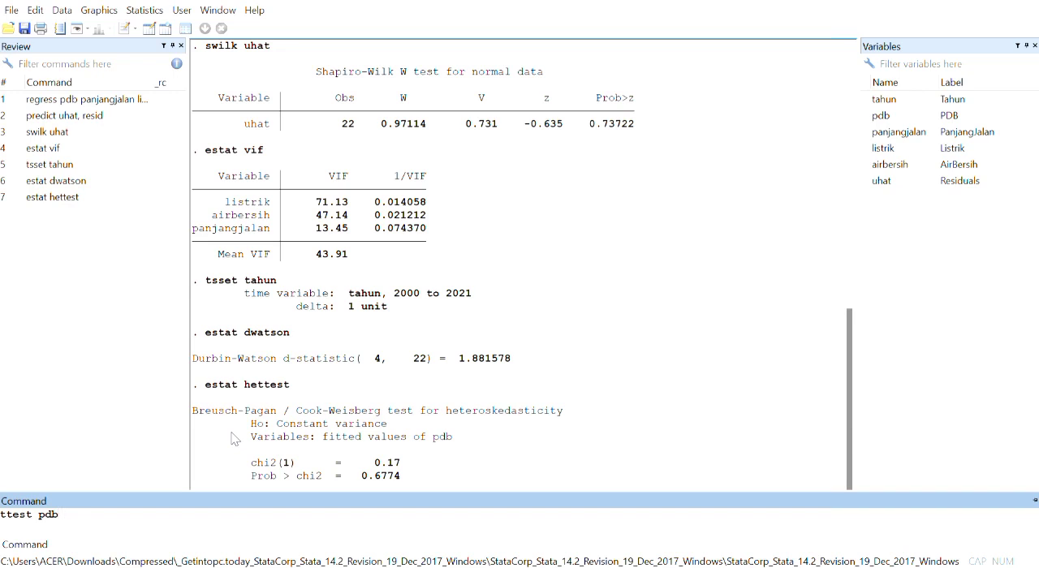
text( ==b)
key(BackSpace)
double_click(929, 132)
key(Return)
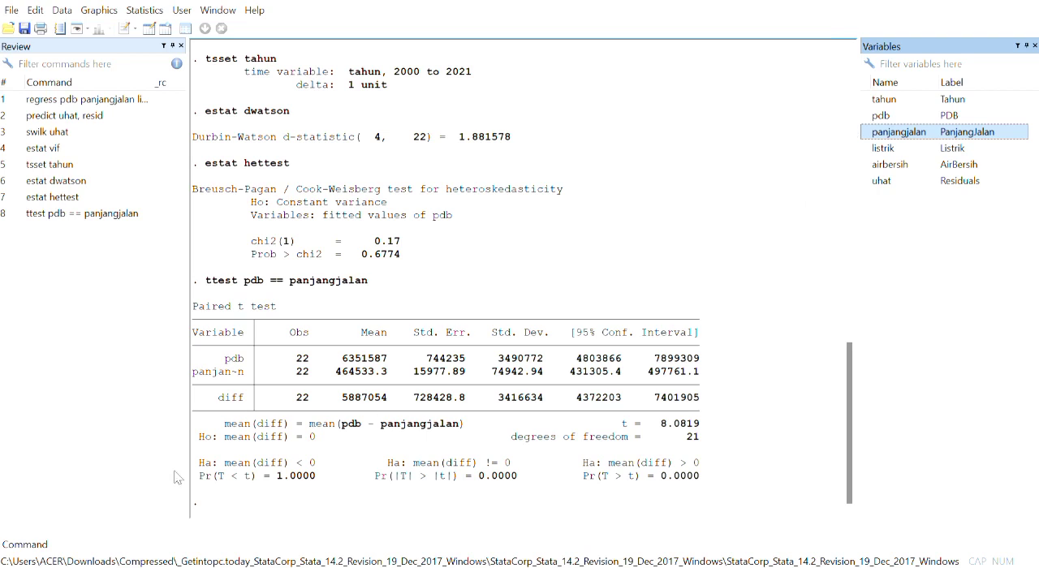
- Try to run a t test on pdb and listrik with the command ttest pdb listrik
text(ttest)
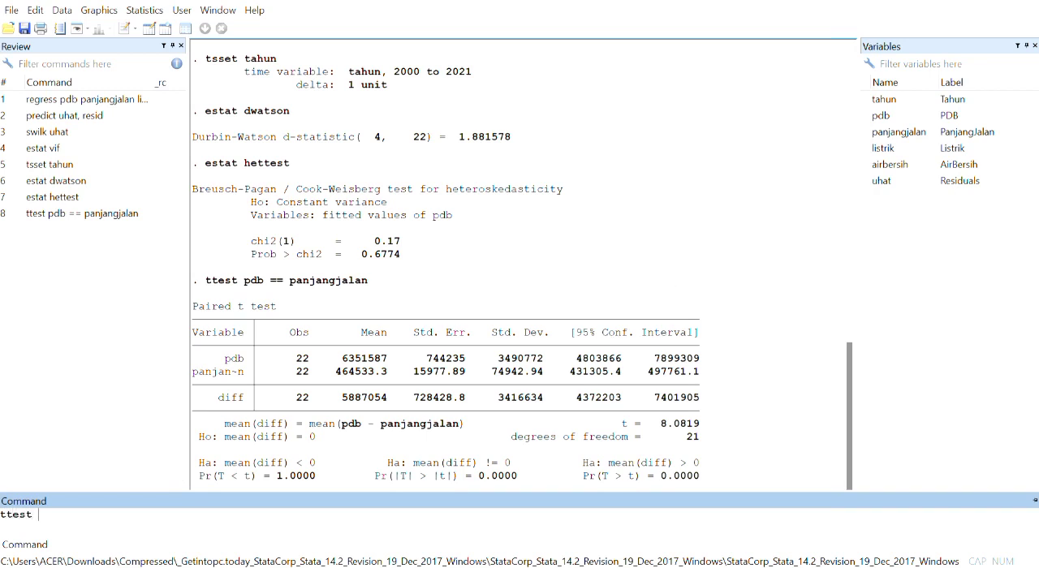
click(959, 116)
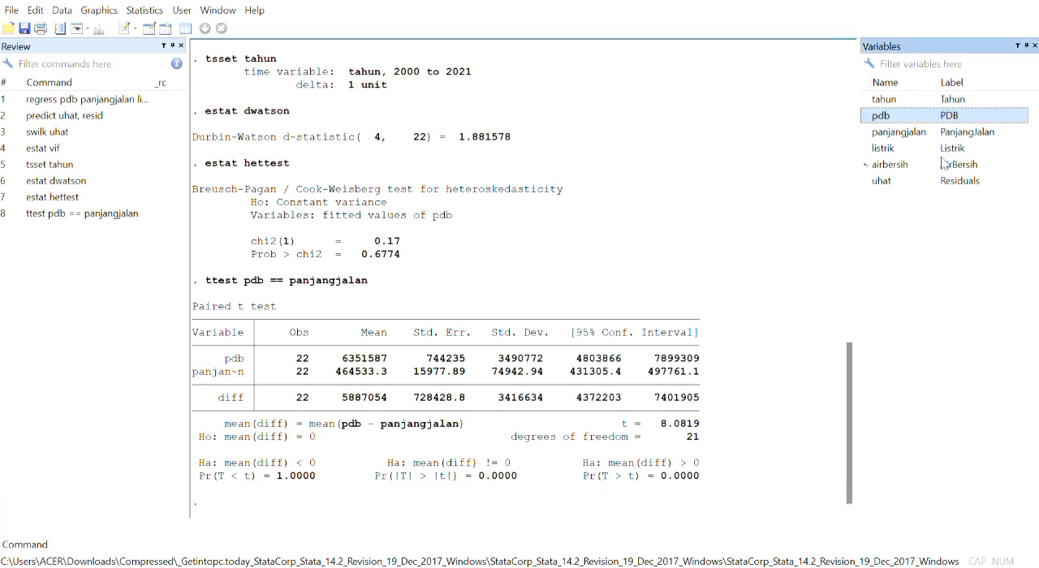
click(941, 154)
key(Return)
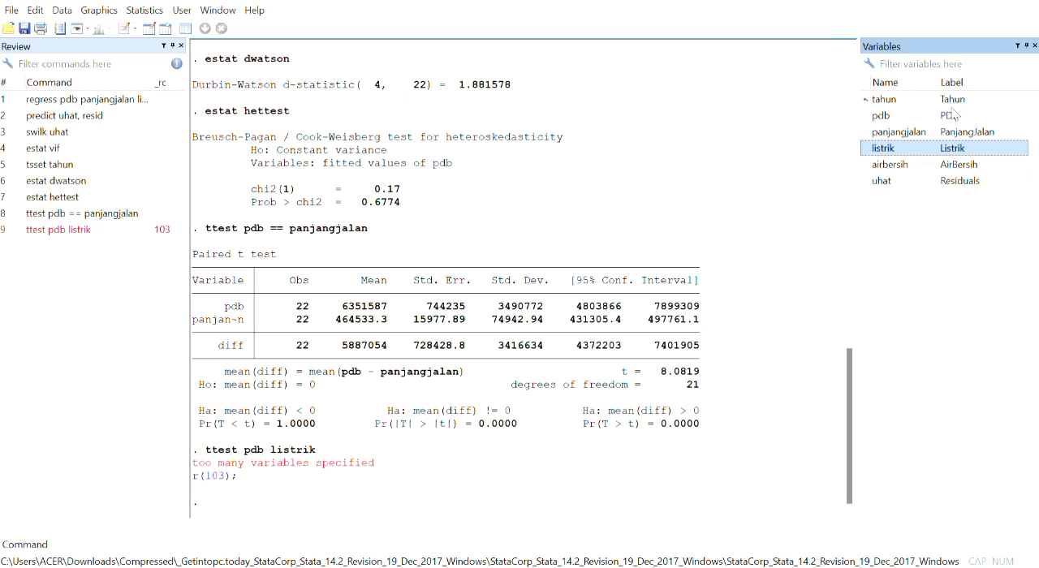
- Run a paired t test comparing pdb with listrik using ttest pdb == listrik
text(ttest)
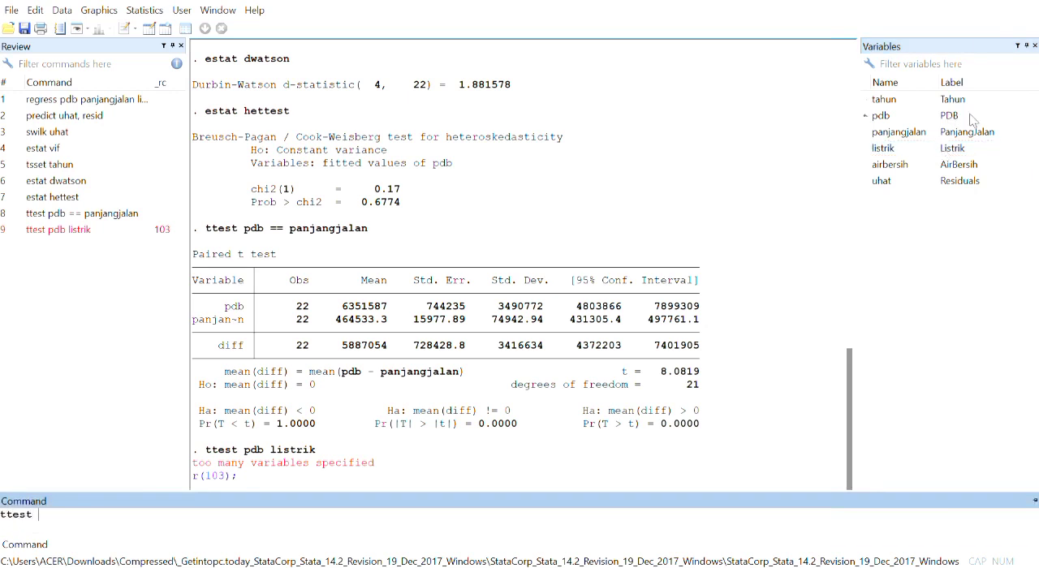
click(973, 120)
text(pdb==)
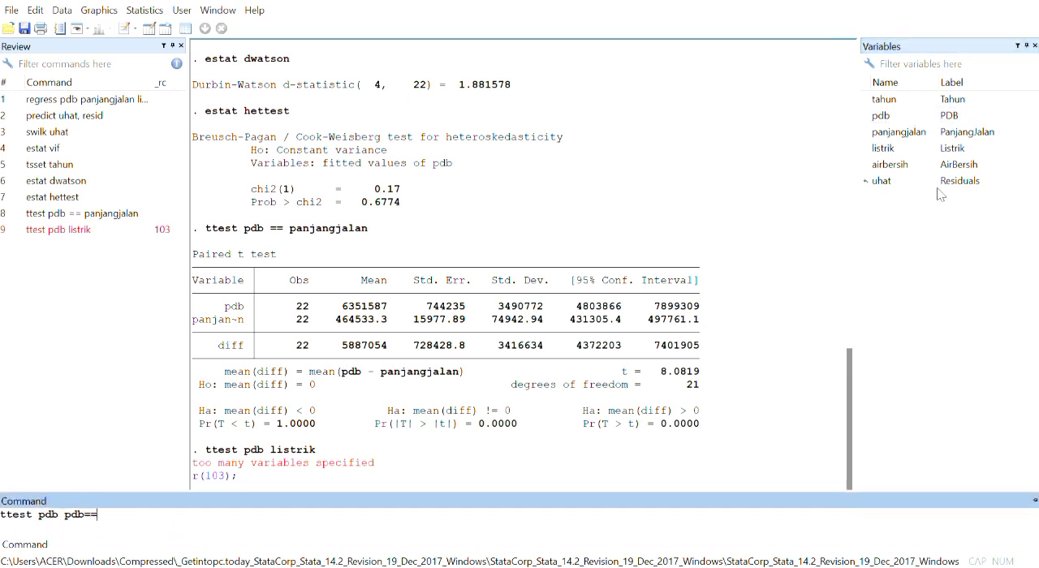
key(BackSpace)
key(BackSpace)
key(BackSpace)
key(BackSpace)
text(==)
click(974, 151)
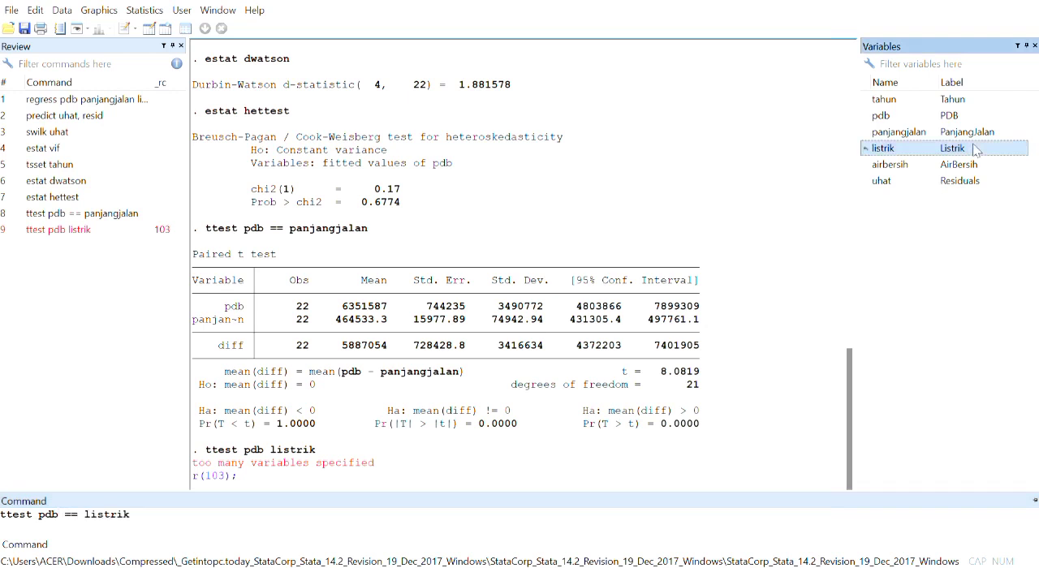
key(Return)
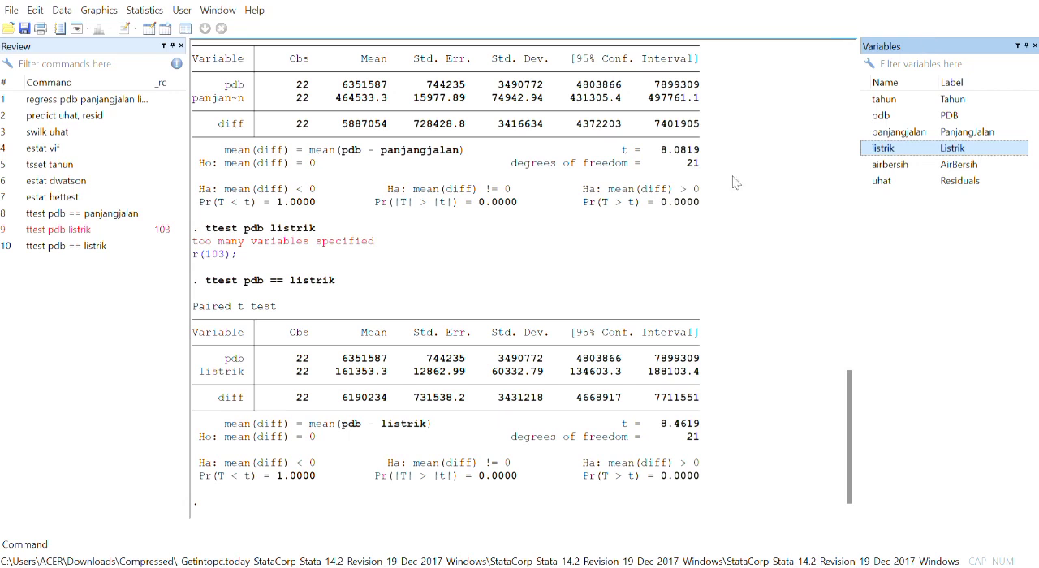
- Run a paired t test comparing pdb with airbersih using ttest pdb == airbersih
click(36, 548)
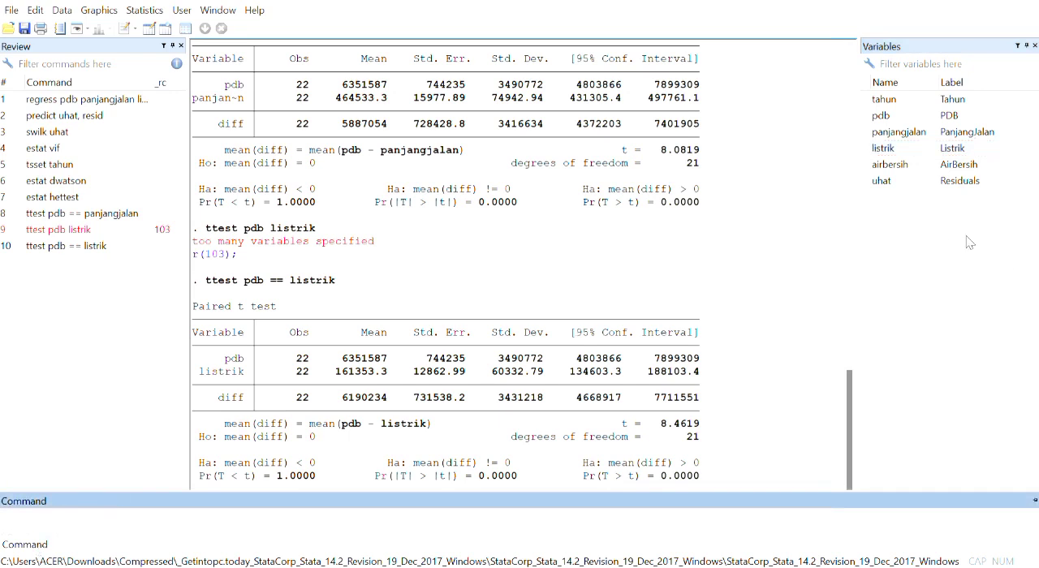
text(ttest)
click(973, 116)
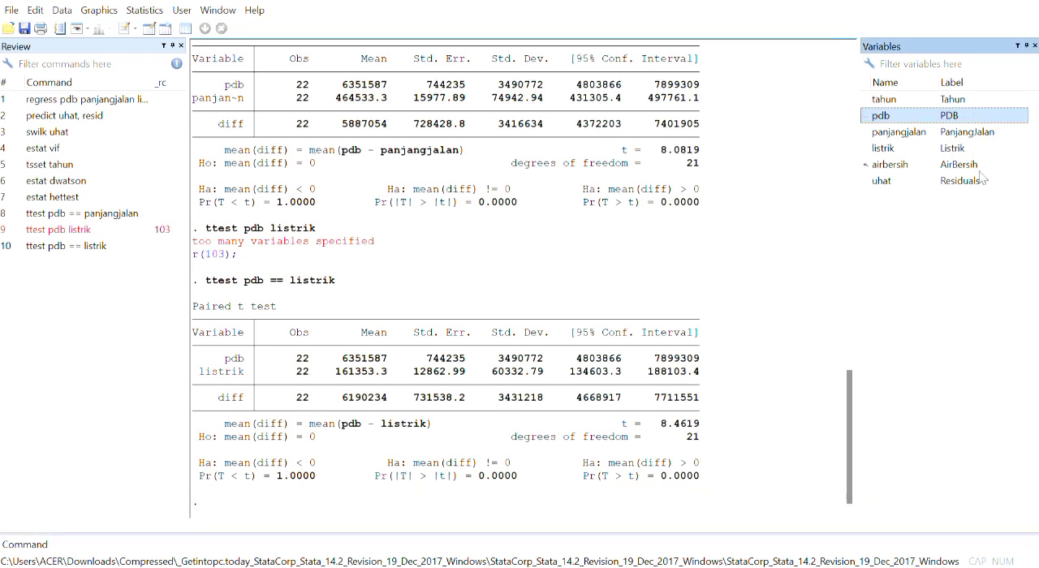
text(==)
key(BackSpace)
key(BackSpace)
key(BackSpace)
key(BackSpace)
key(BackSpace)
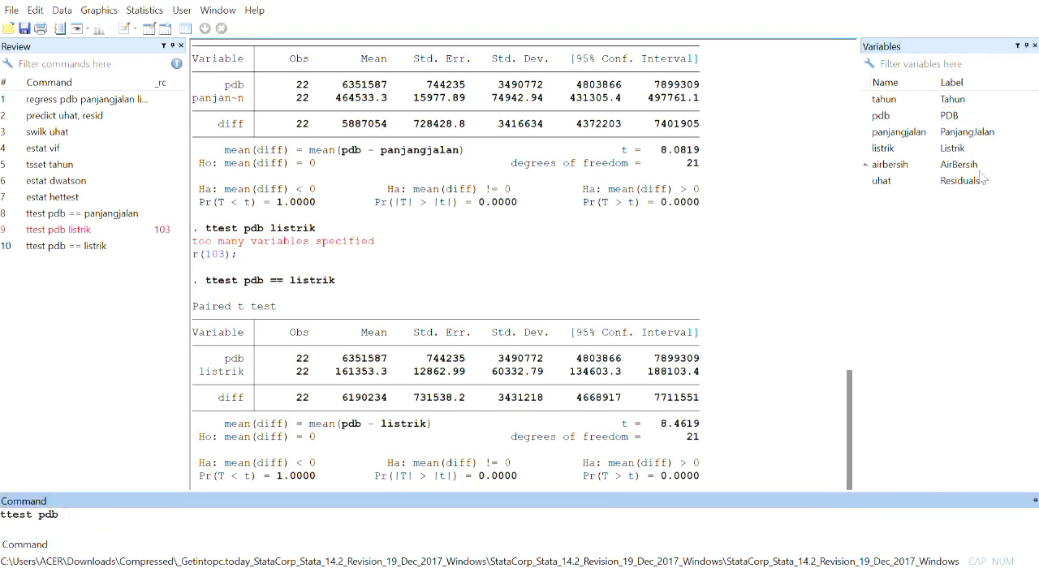
text(==)
double_click(958, 165)
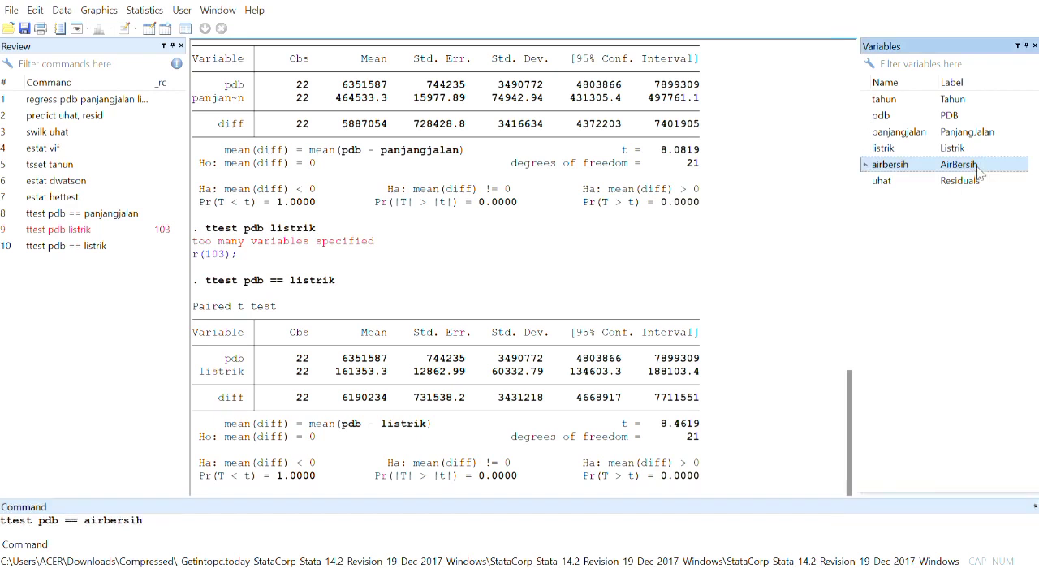
key(Return)
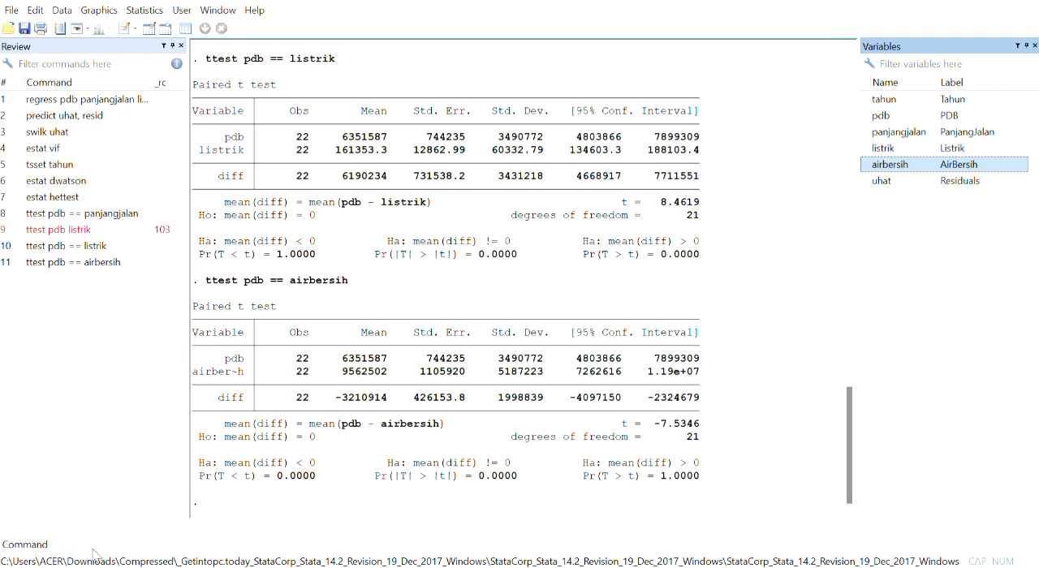
- Run a one-way analysis of variance of pdb by panjangjalan with the loneway command
click(40, 547)
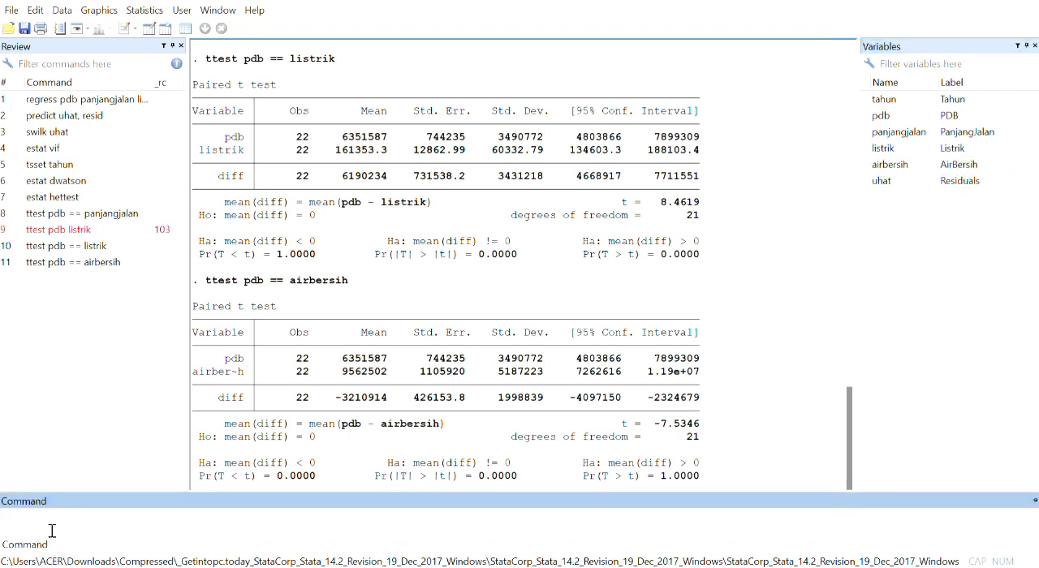
text(loneway)
double_click(905, 119)
key(Return)
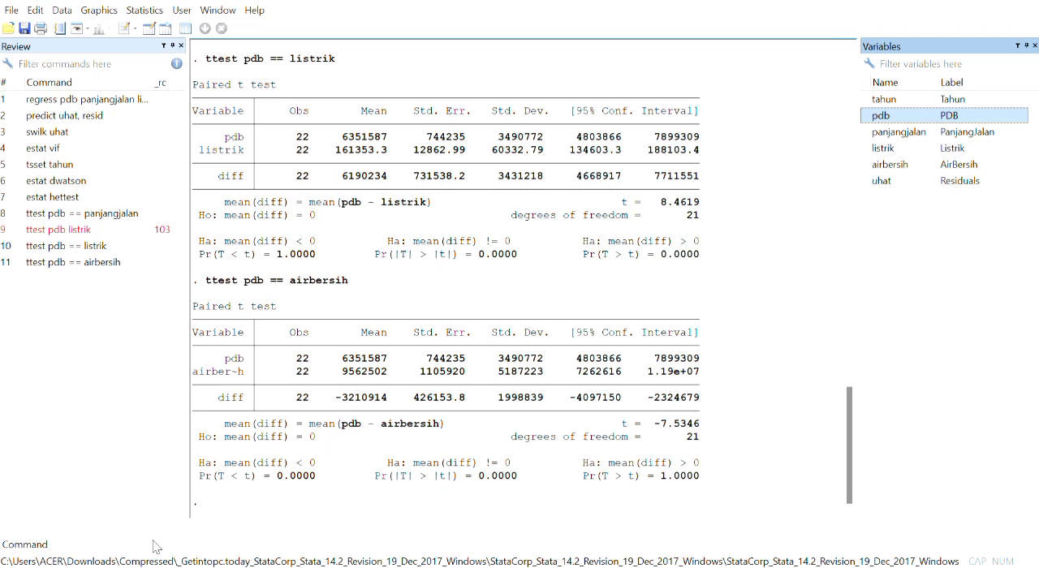
click(36, 544)
key(BackSpace)
key(BackSpace)
key(BackSpace)
key(BackSpace)
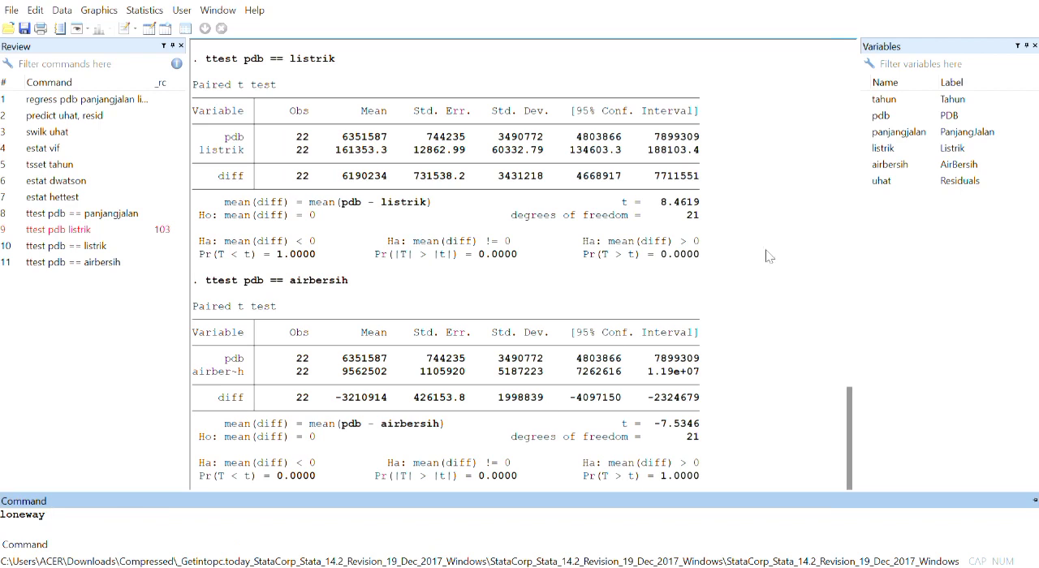
double_click(966, 116)
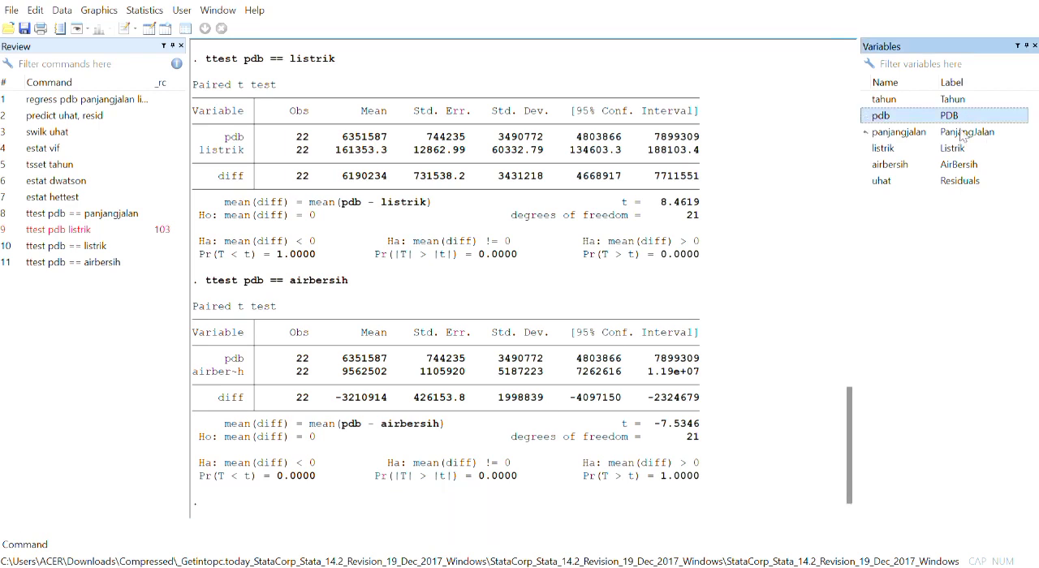
click(963, 132)
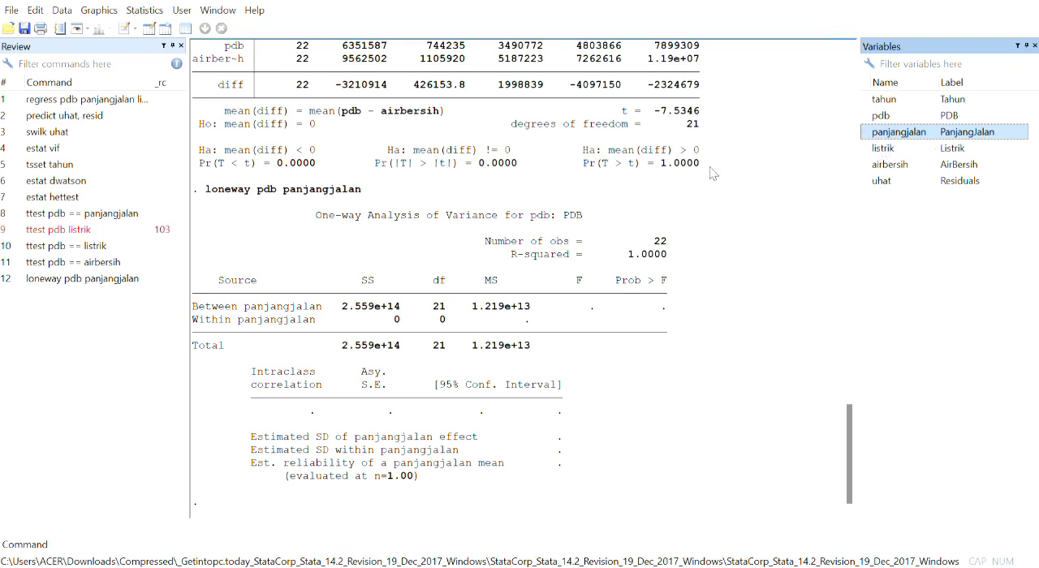
- Run a one-way analysis of variance of pdb by listrik with the loneway command
click(22, 549)
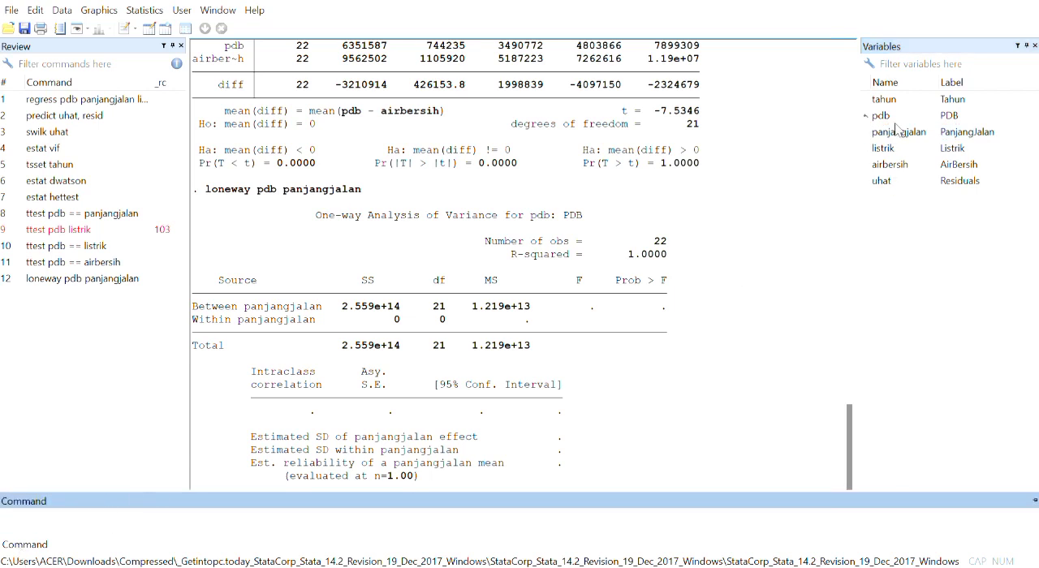
text(loneway)
click(910, 116)
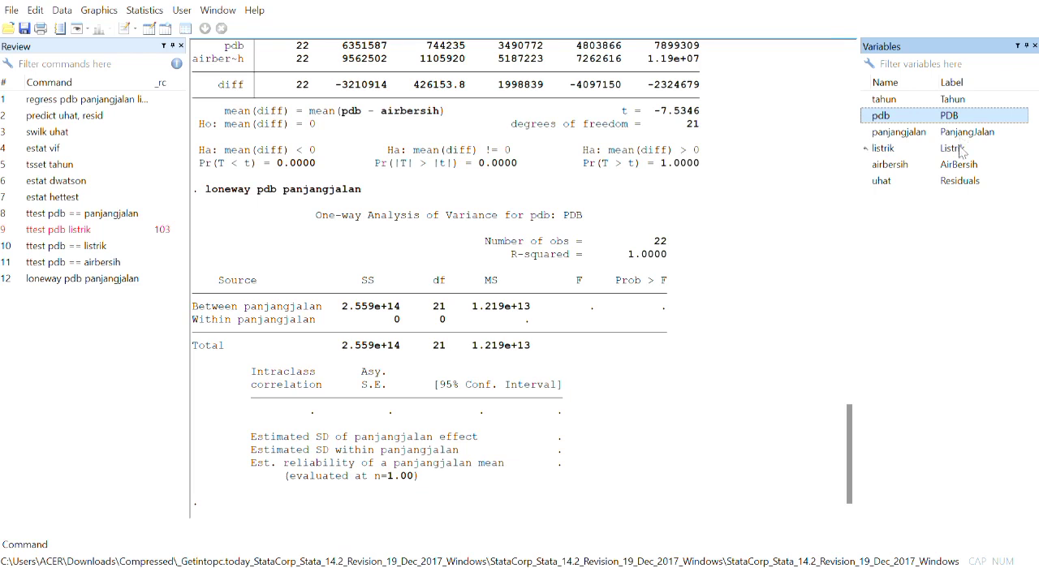
click(958, 148)
key(Return)
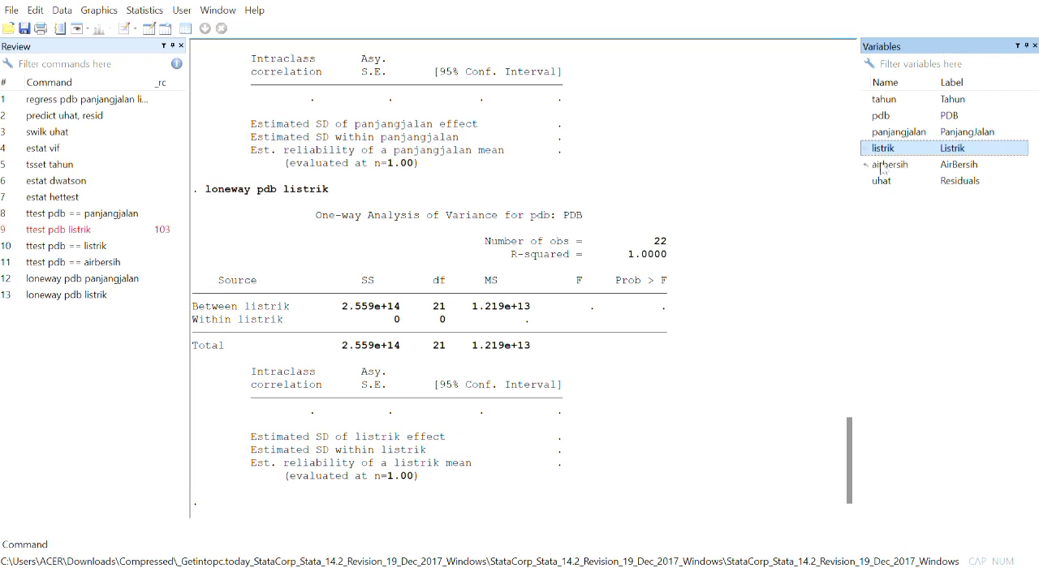
- Run a one-way analysis of variance of pdb by airbersih with the loneway command
click(45, 545)
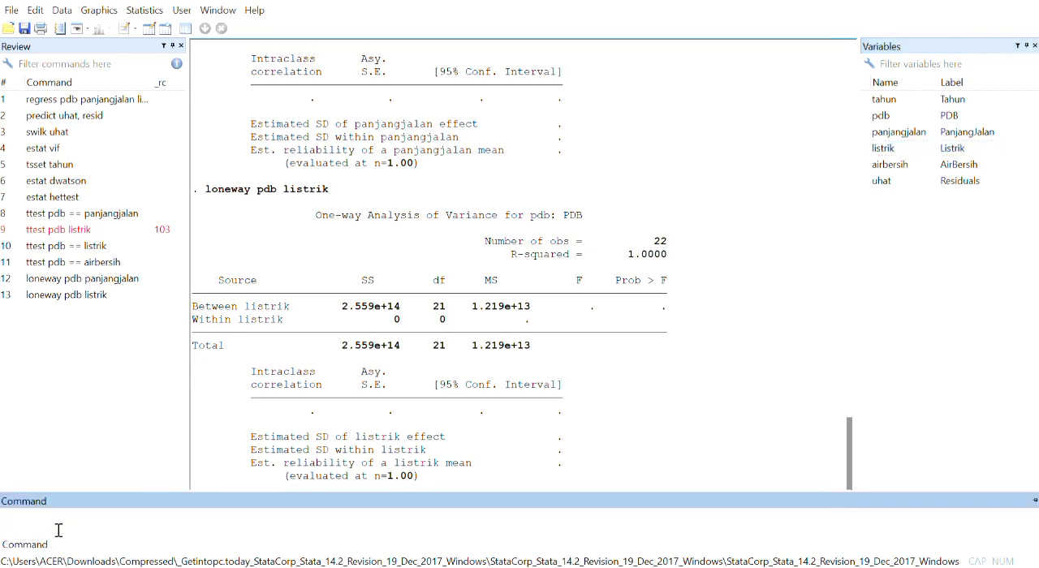
text(loneway)
click(940, 116)
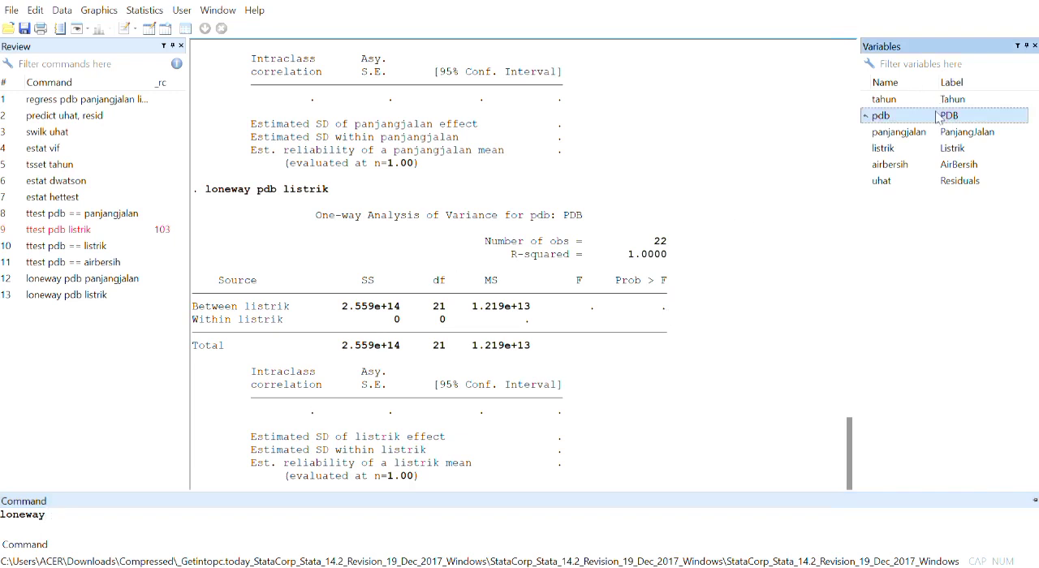
click(958, 167)
key(Return)
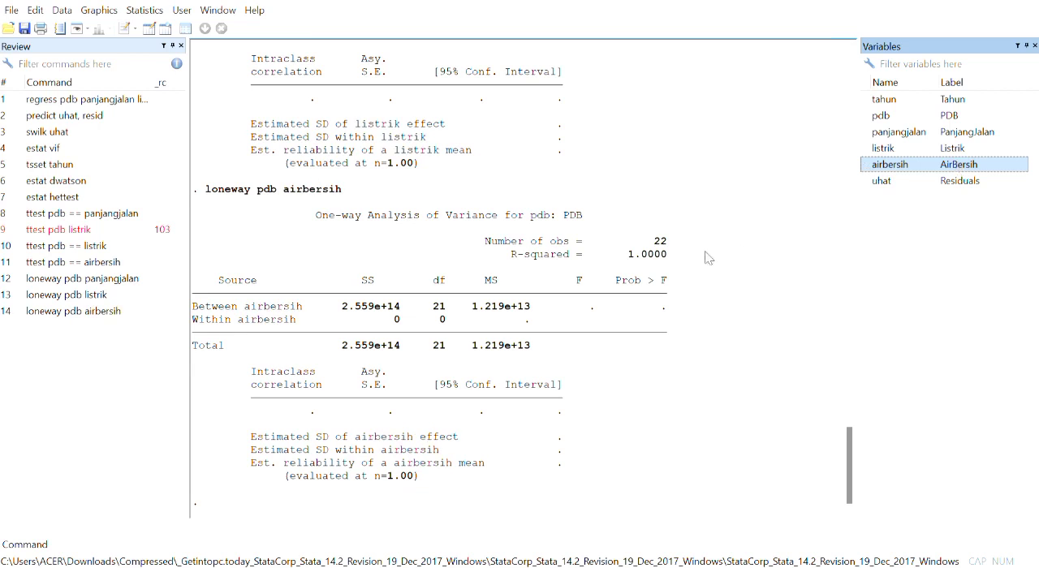